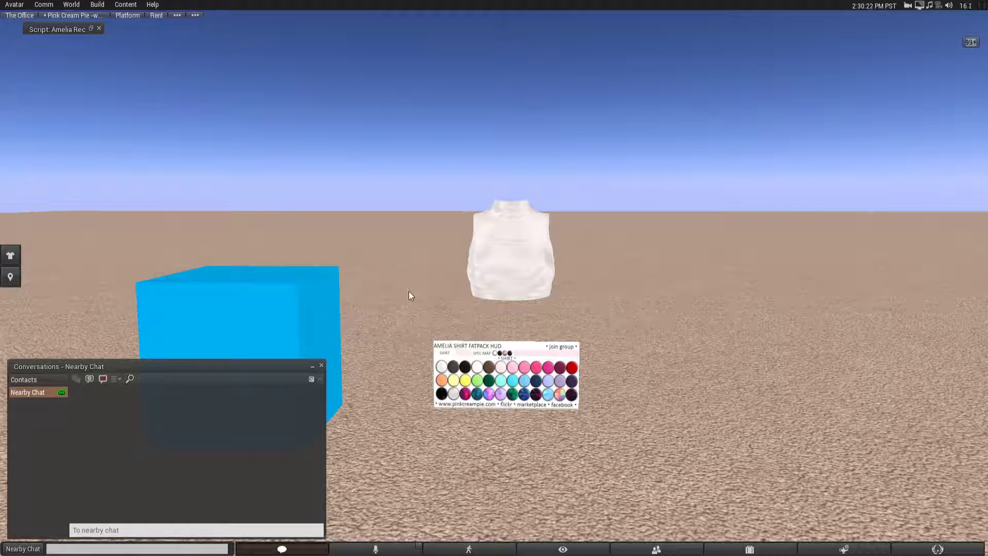
Step: Edit the blue cube and review its name and description before returning to its contents
right_click(233, 313)
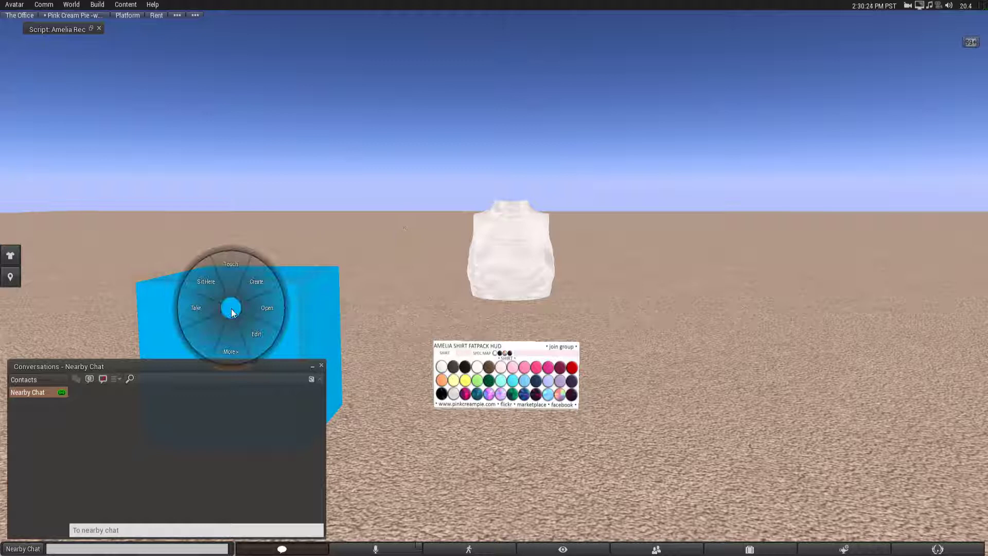
left_click(253, 332)
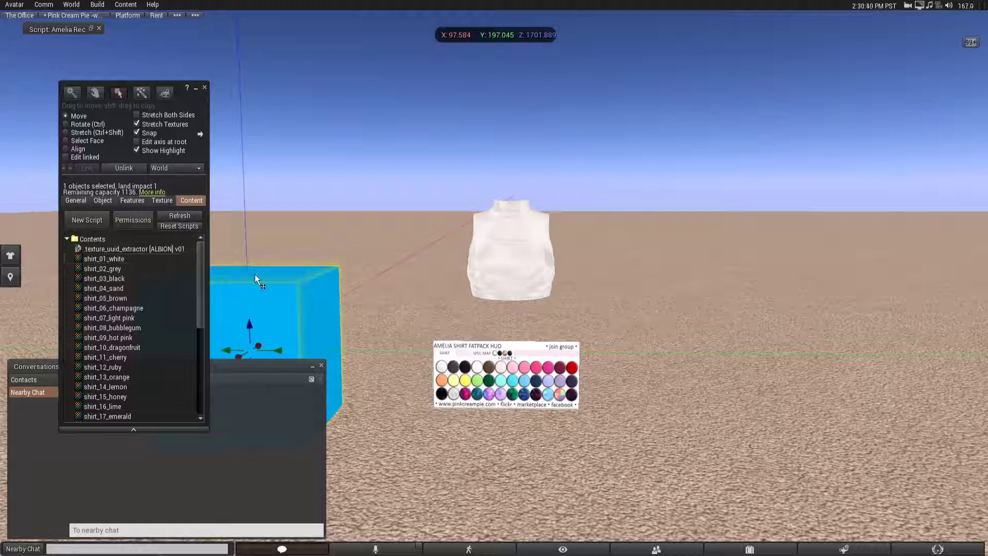
left_click(82, 201)
left_click_drag(111, 214, 132, 214)
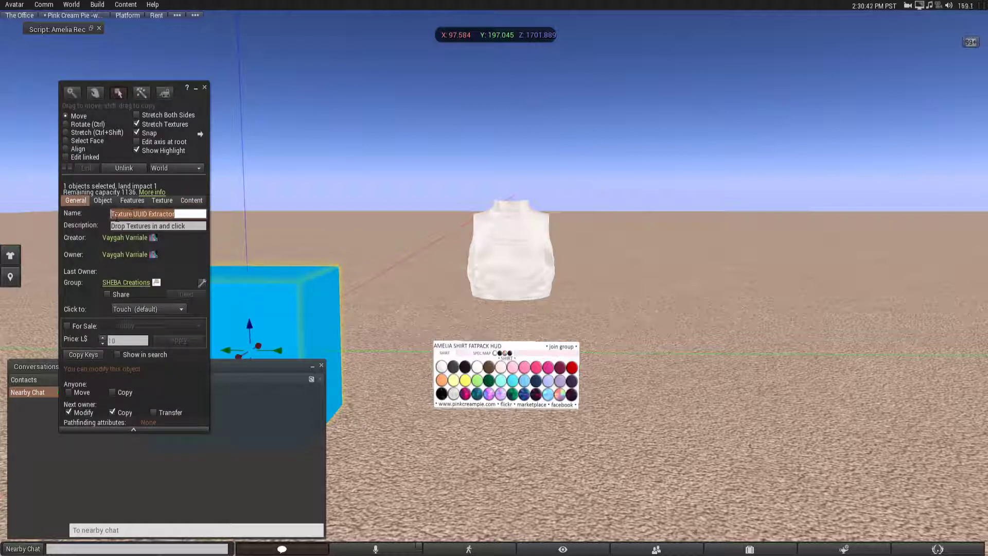
left_click(191, 200)
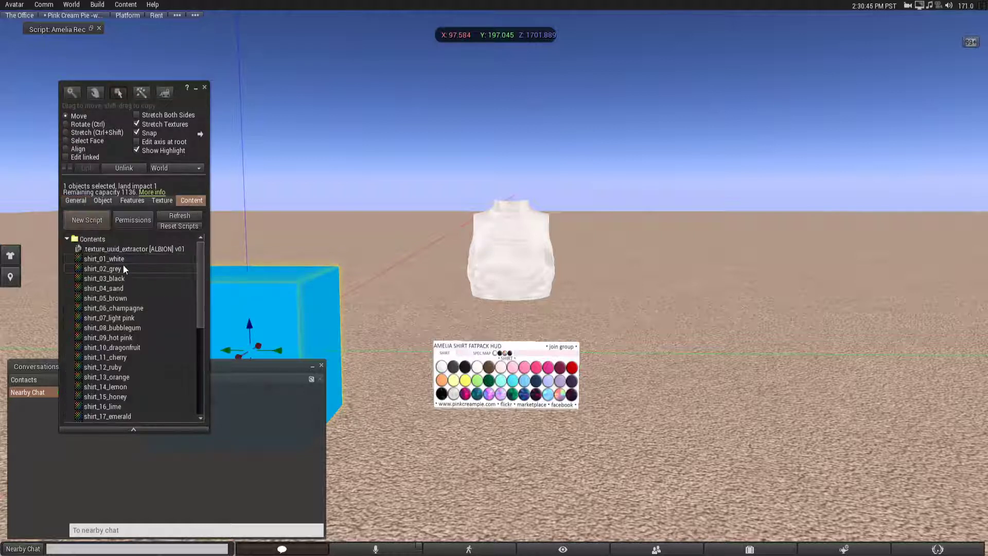
Step: Check the shirt_07_light pink texture's properties, then scroll through the cube's contents list
right_click(124, 318)
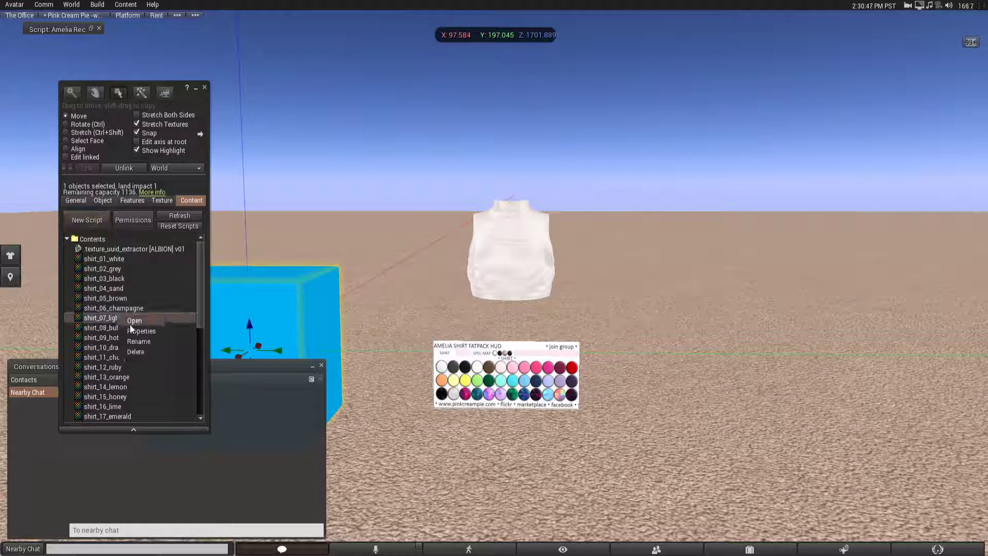
left_click(139, 331)
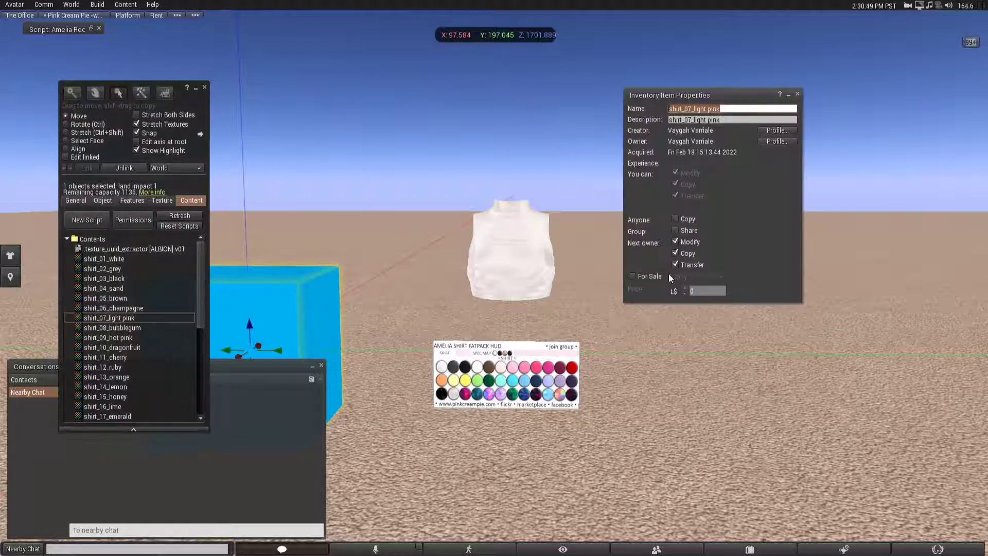
left_click(797, 95)
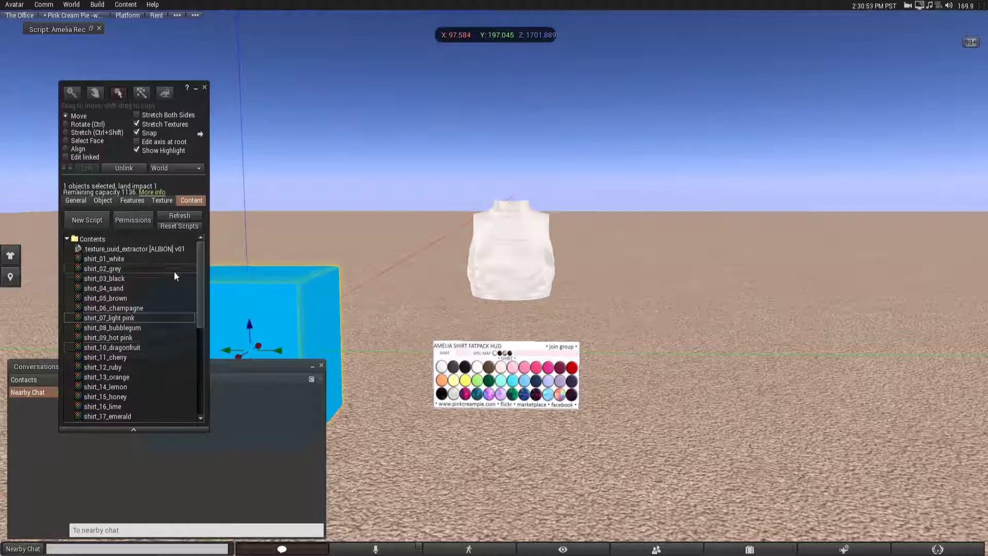
scroll(147, 360, "down", 5)
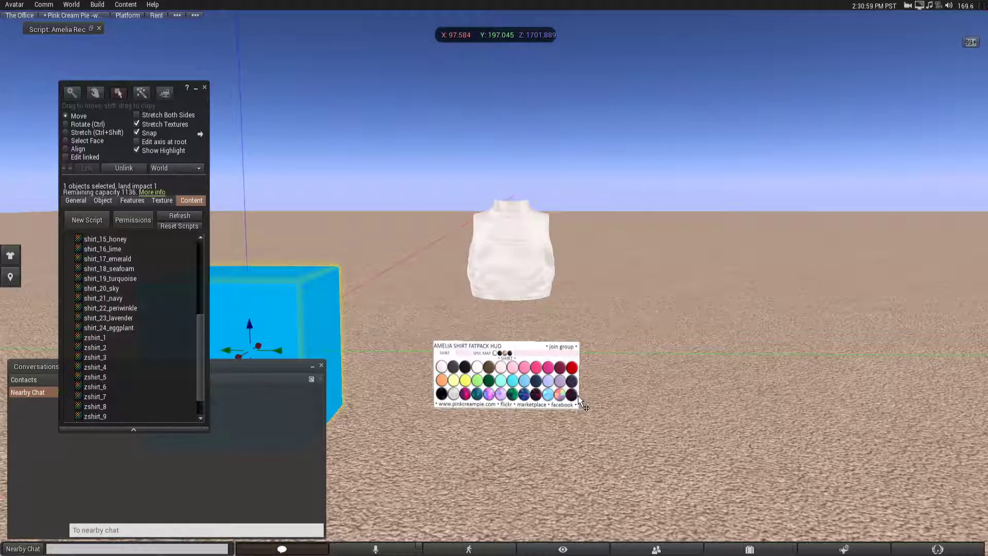
Step: Touch the cube to print texture UUIDs in chat, then copy all the UUID lines for Notepad
left_click(204, 88)
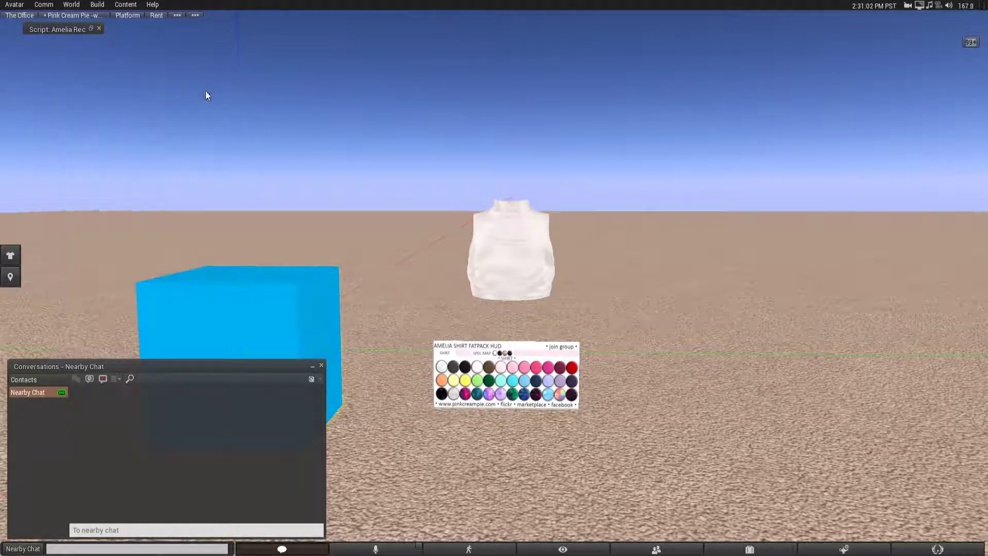
left_click(243, 306)
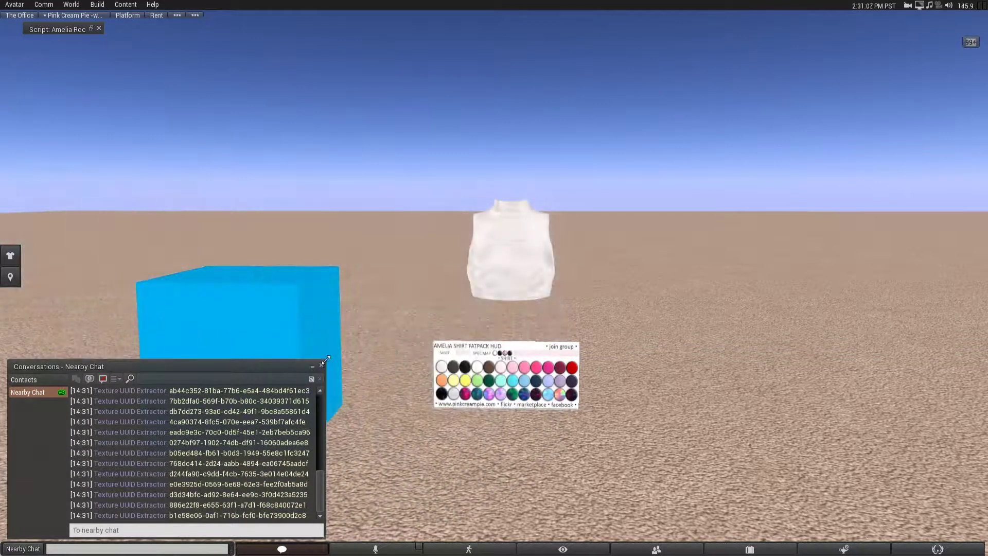
left_click_drag(325, 359, 390, 196)
left_click_drag(309, 516, 54, 205)
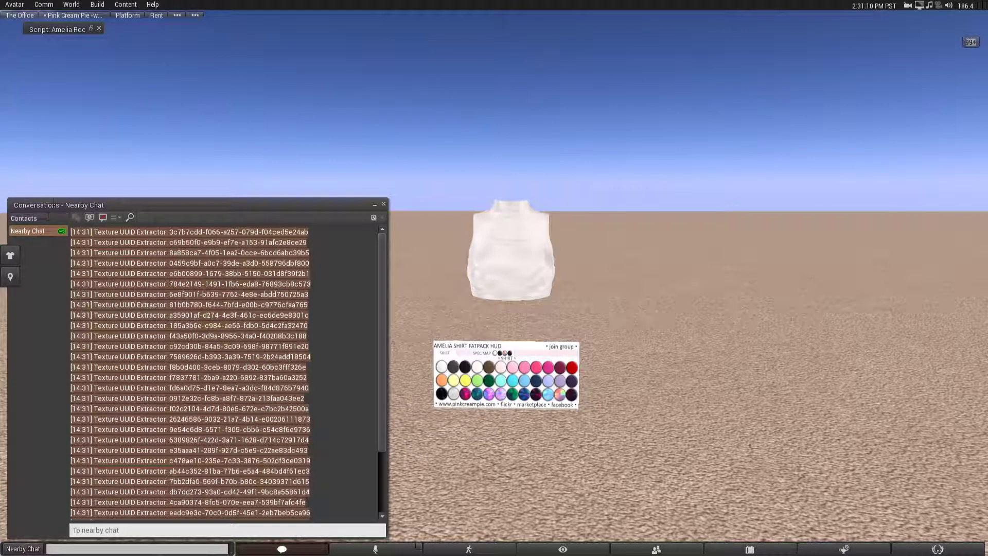
right_click(179, 316)
left_click(211, 332)
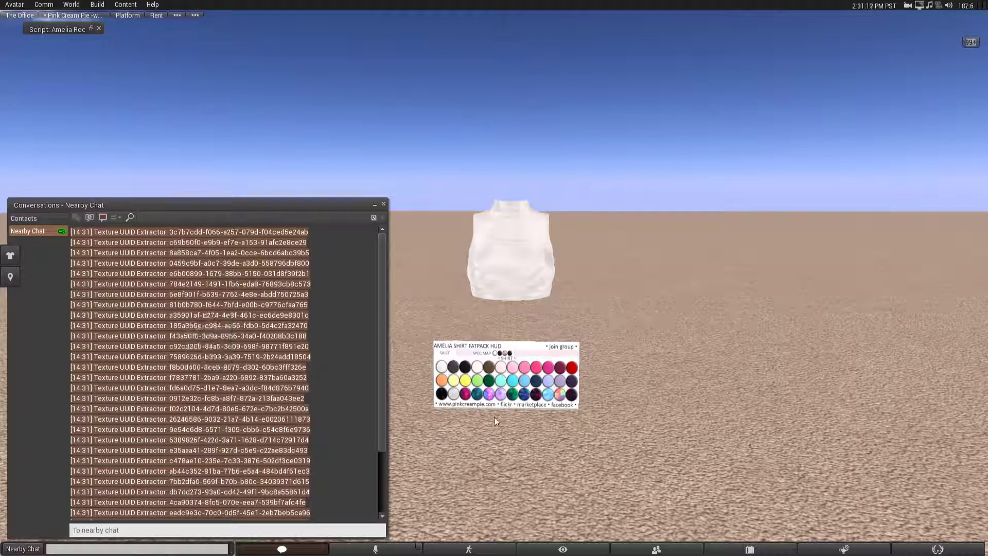
left_click(597, 553)
Step: Paste the UUID lines into Notepad and look over the pasted list
key("ctrl+v")
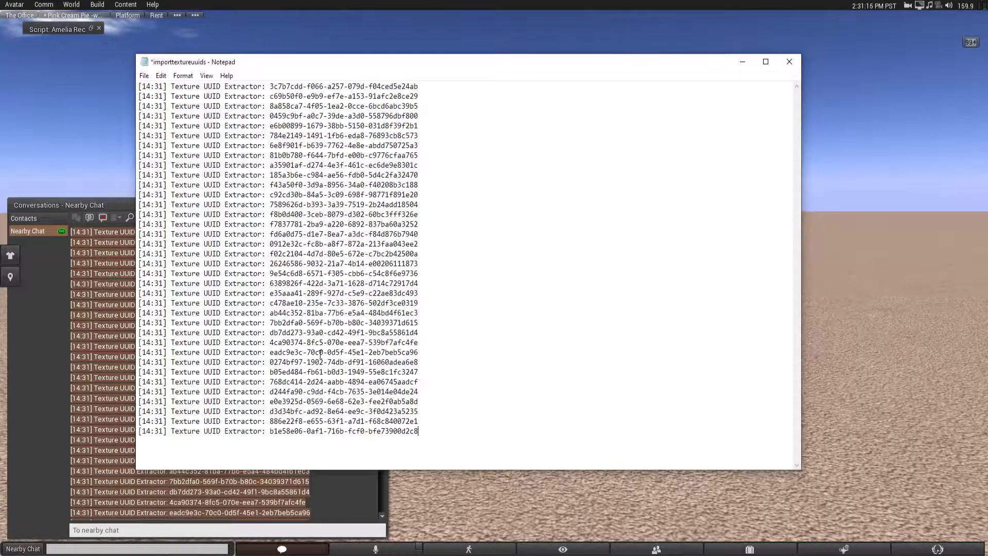
left_click_drag(270, 431, 138, 421)
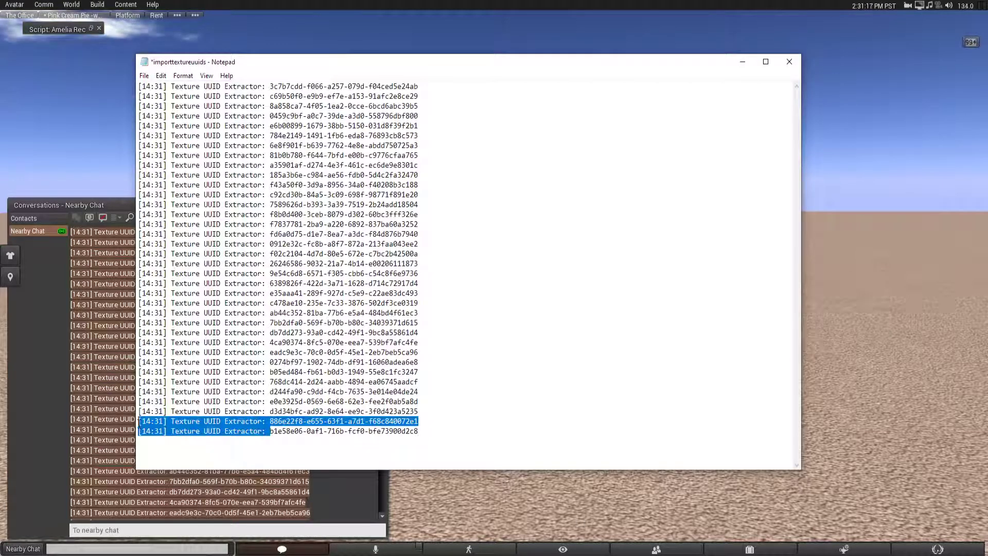
left_click_drag(282, 352, 205, 333)
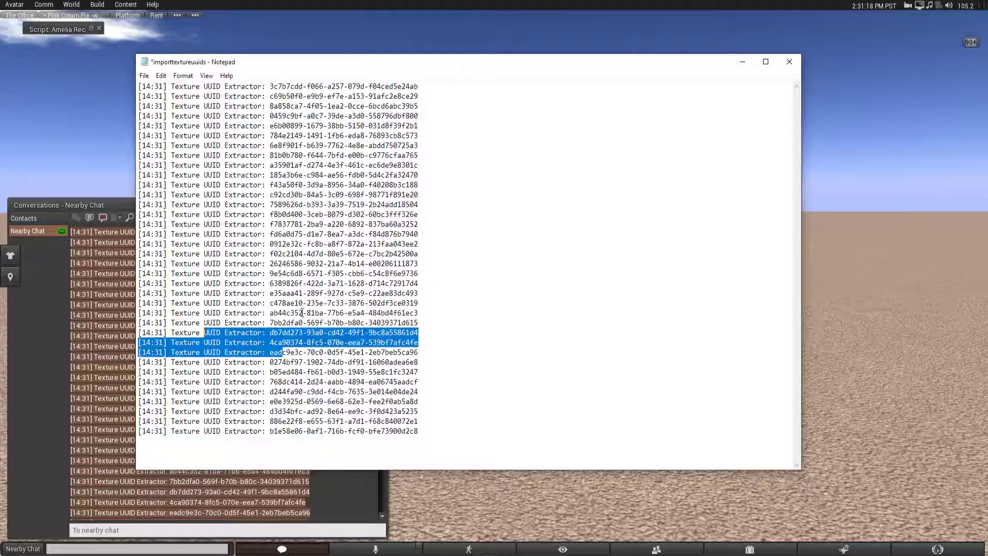
left_click_drag(302, 283, 278, 293)
left_click(234, 148)
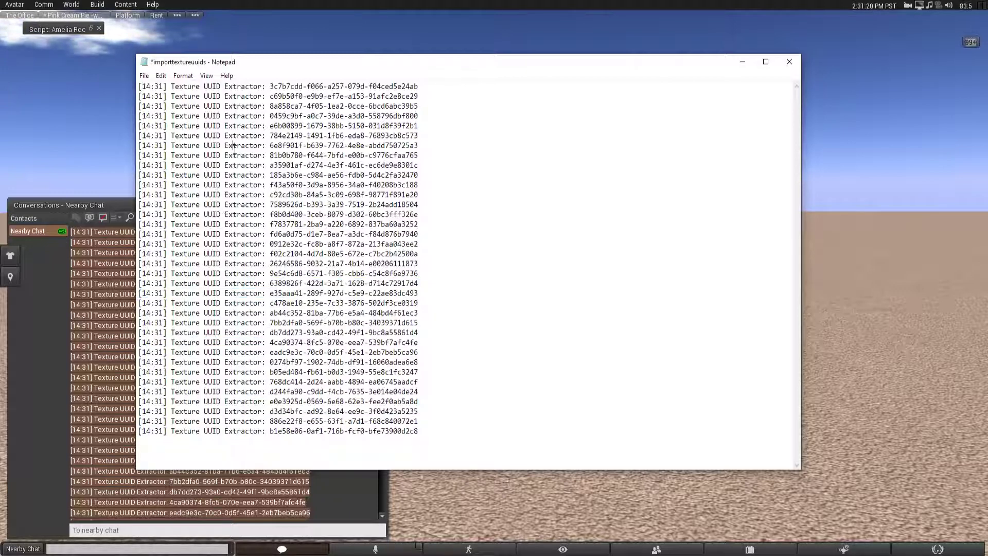
Step: Save the file over the existing importtextureuuids.txt in Downloads
left_click(145, 75)
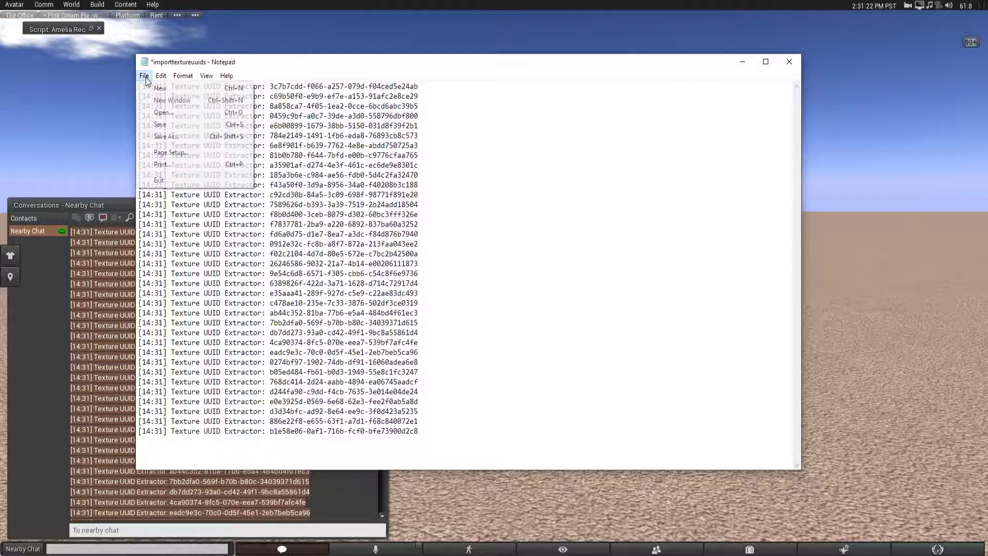
left_click(180, 136)
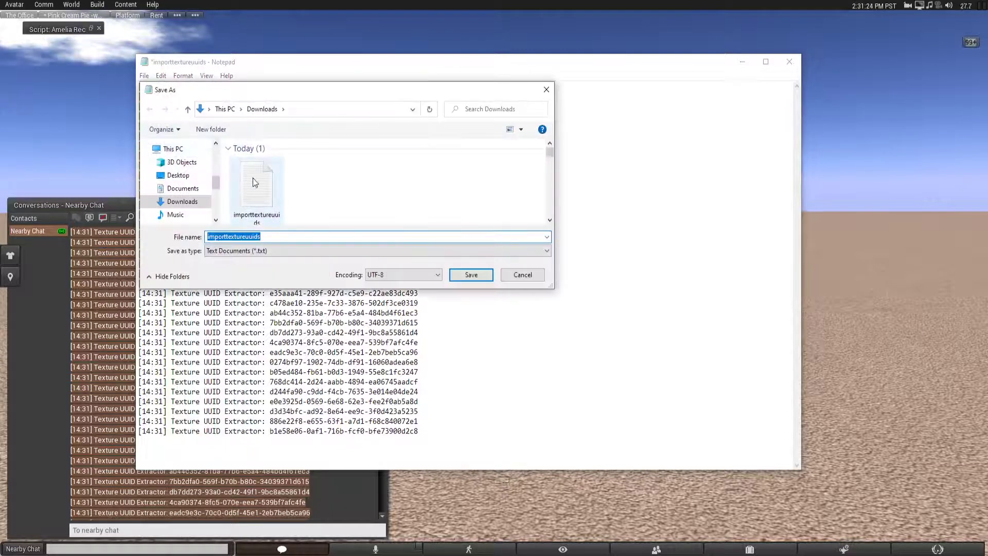
double_click(255, 190)
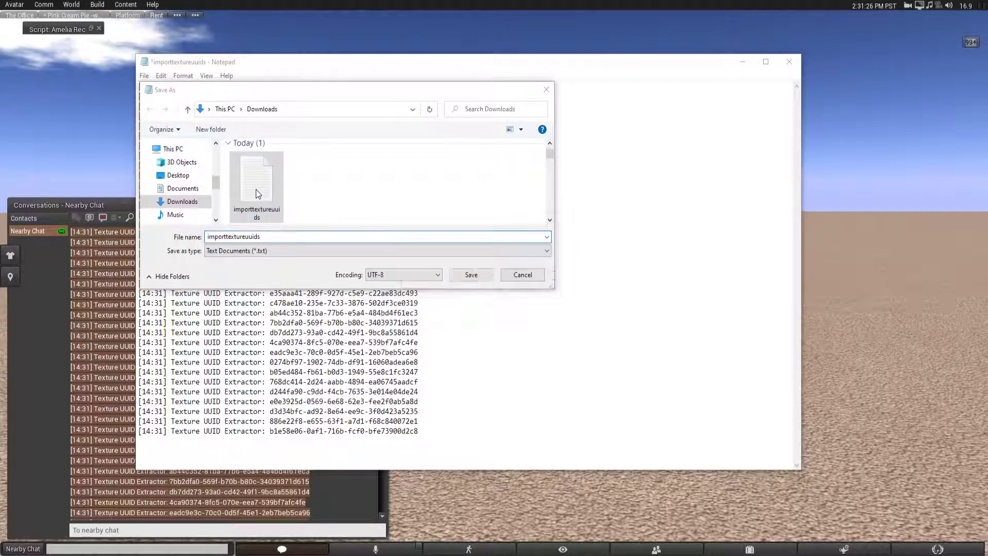
left_click(514, 272)
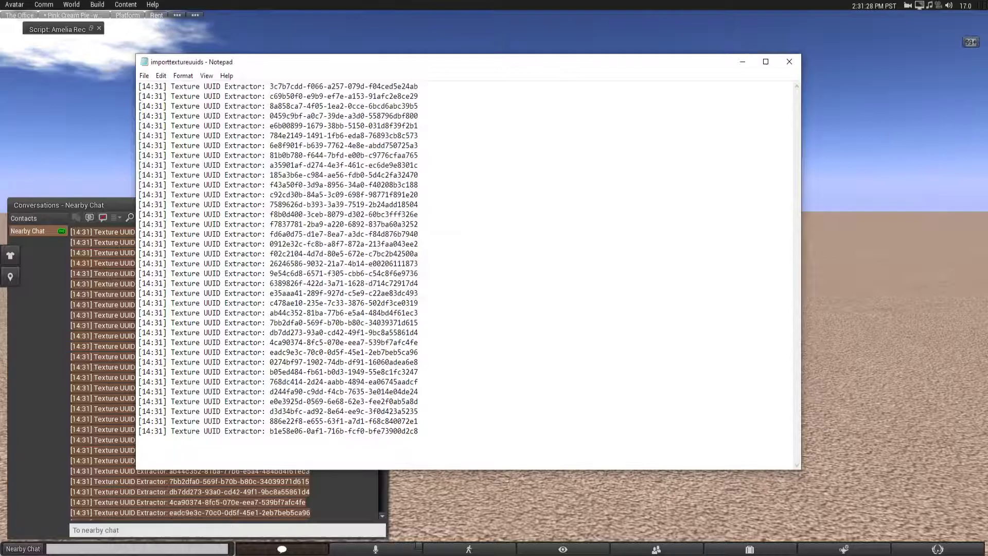
Step: Switch to the Google Sheets HUD template and go to the Import your UUIDS here sheet
left_click(427, 507)
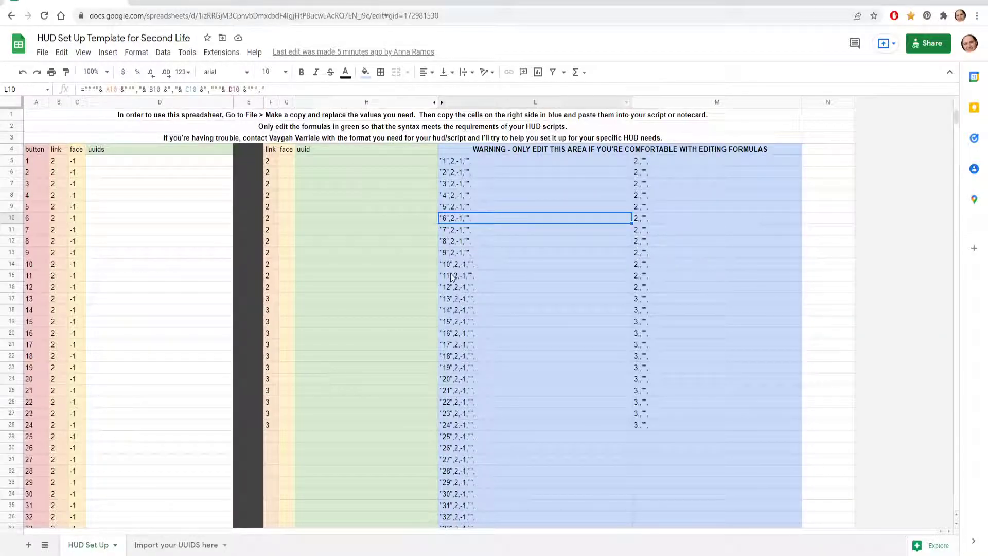
left_click(178, 546)
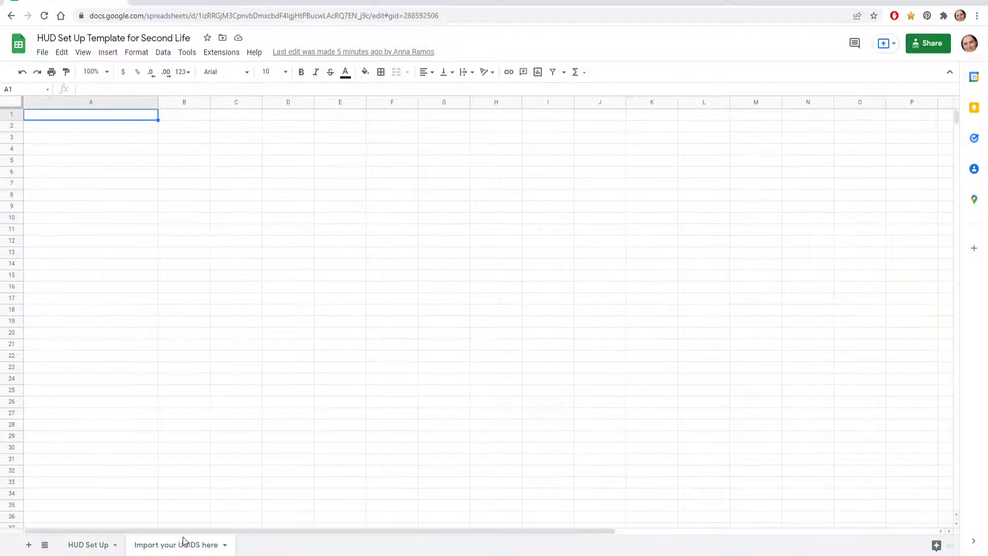
left_click(83, 550)
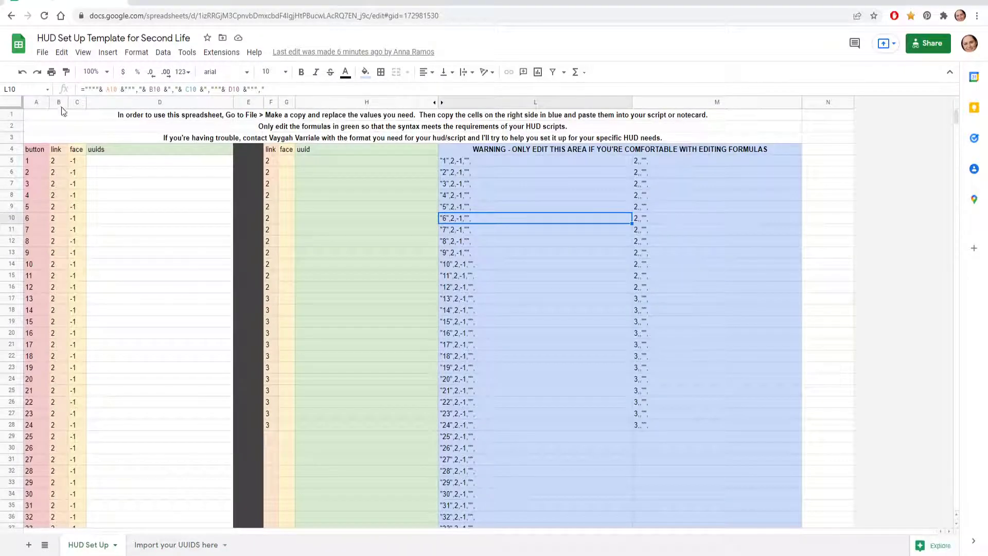
left_click(42, 52)
mouse_move(62, 52)
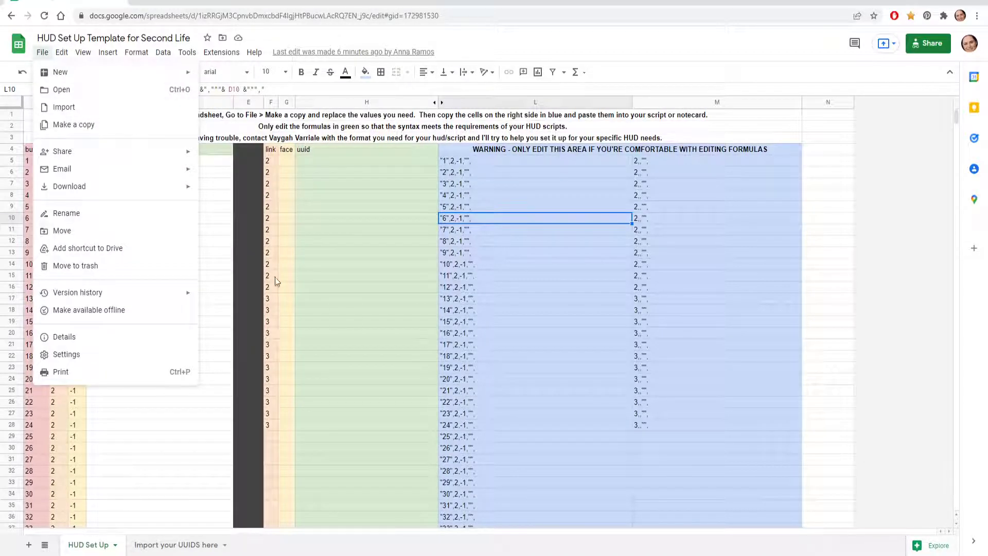
left_click(368, 302)
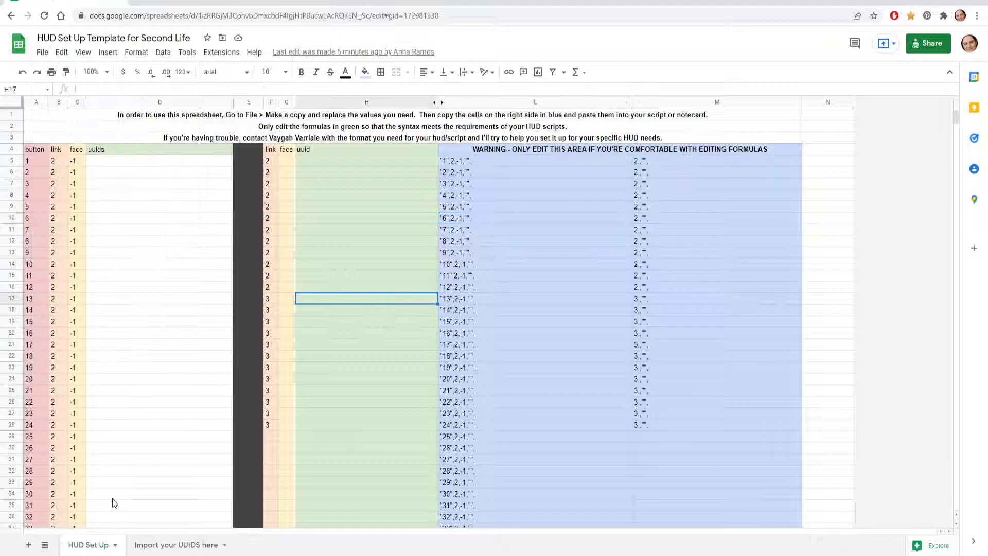
left_click(156, 546)
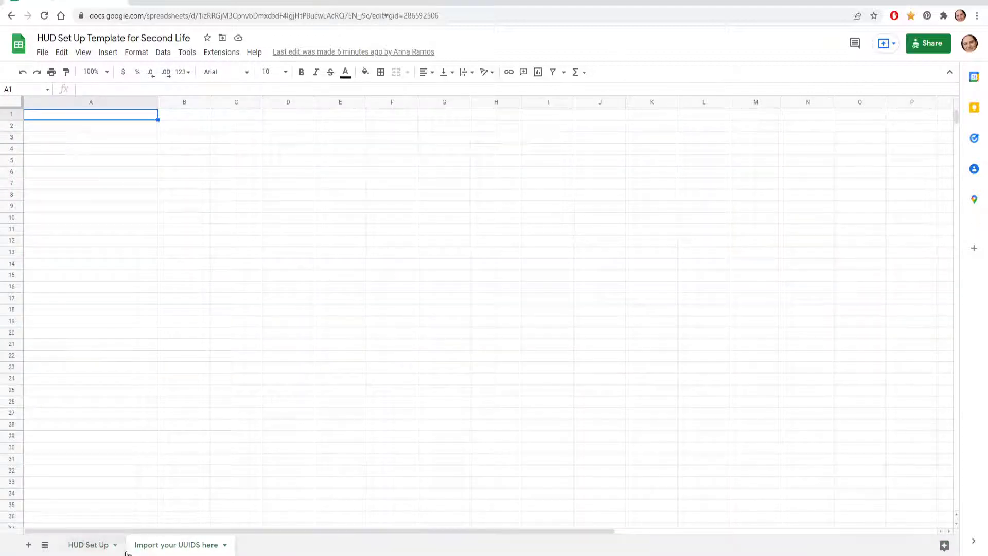
Step: Import importtextureuuids.txt from the computer, replacing the current sheet's contents
left_click(44, 53)
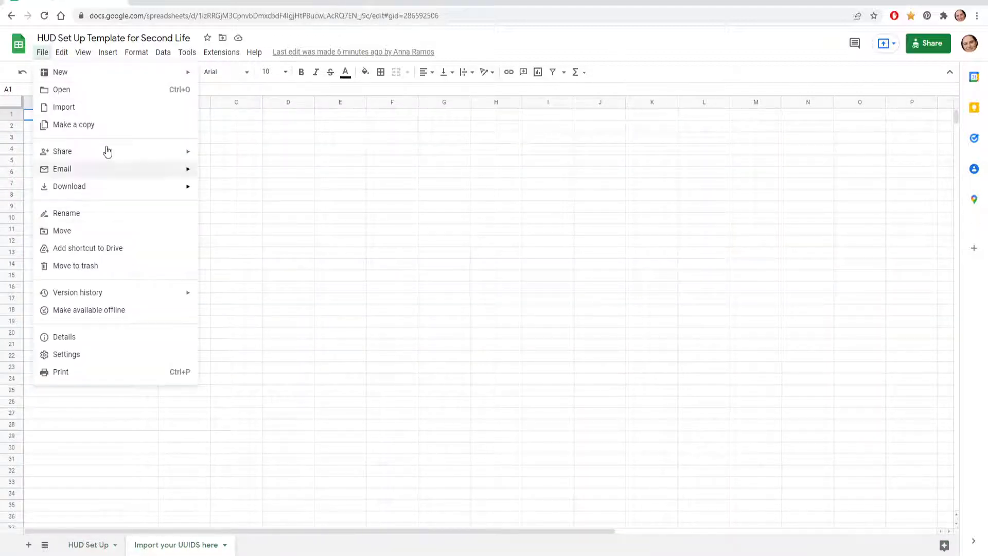
left_click(72, 107)
left_click(426, 157)
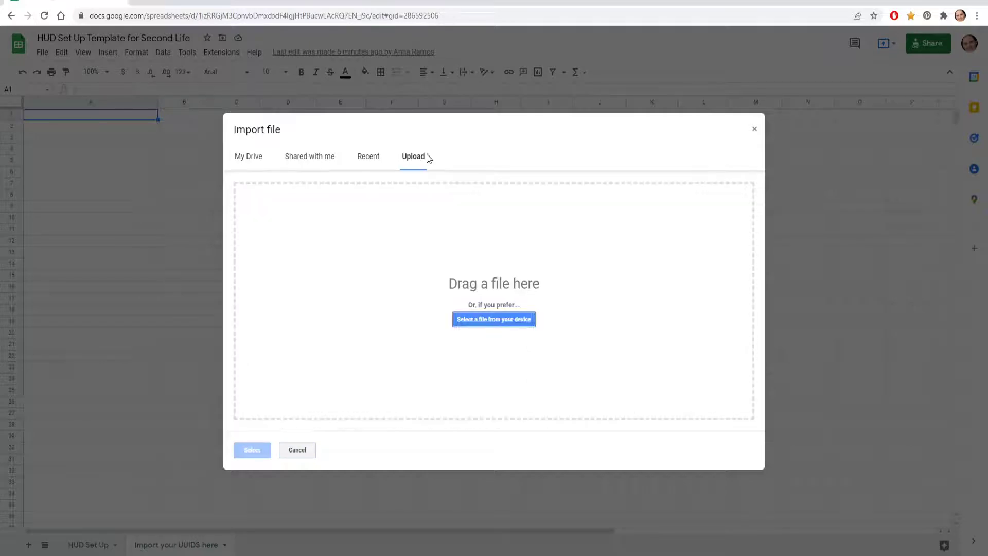
left_click(505, 322)
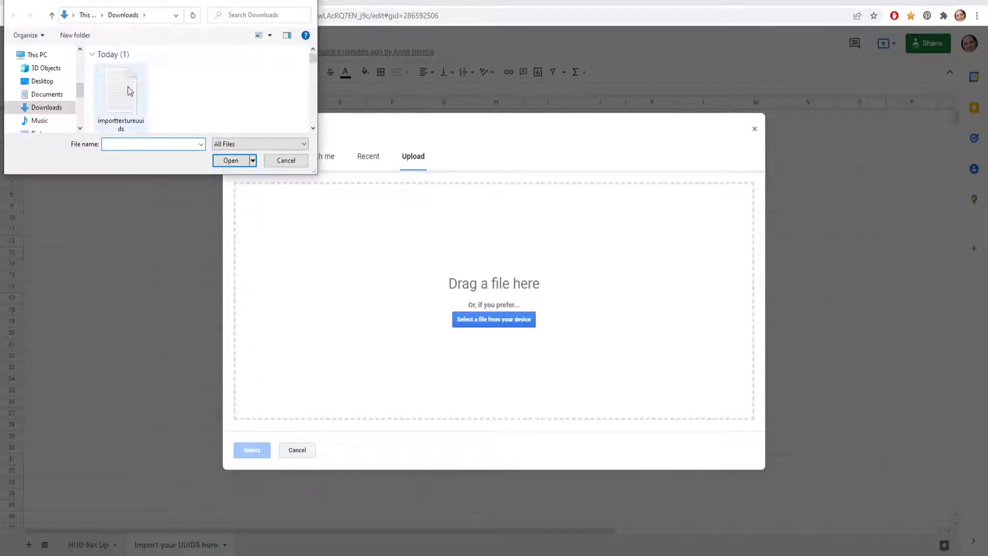
double_click(116, 94)
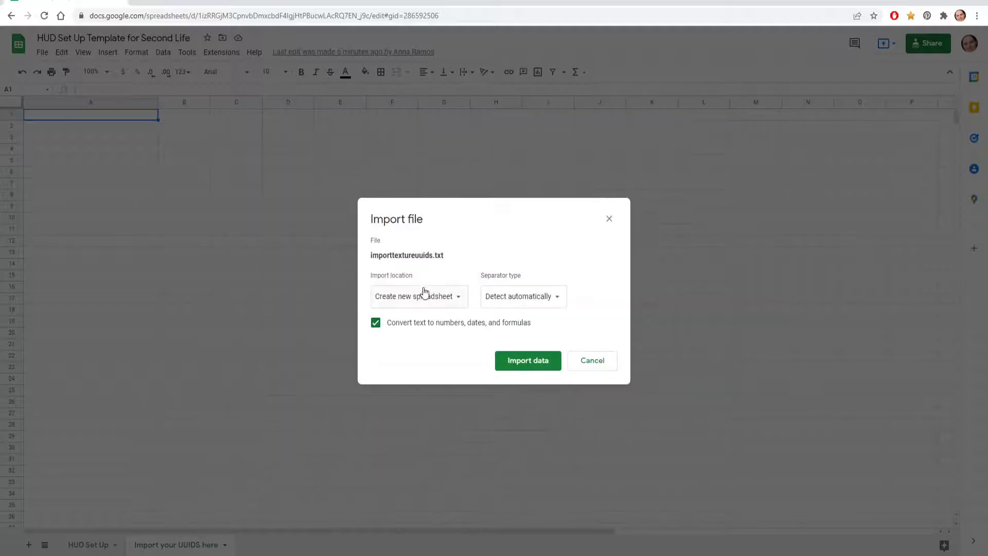
left_click(424, 292)
left_click(443, 347)
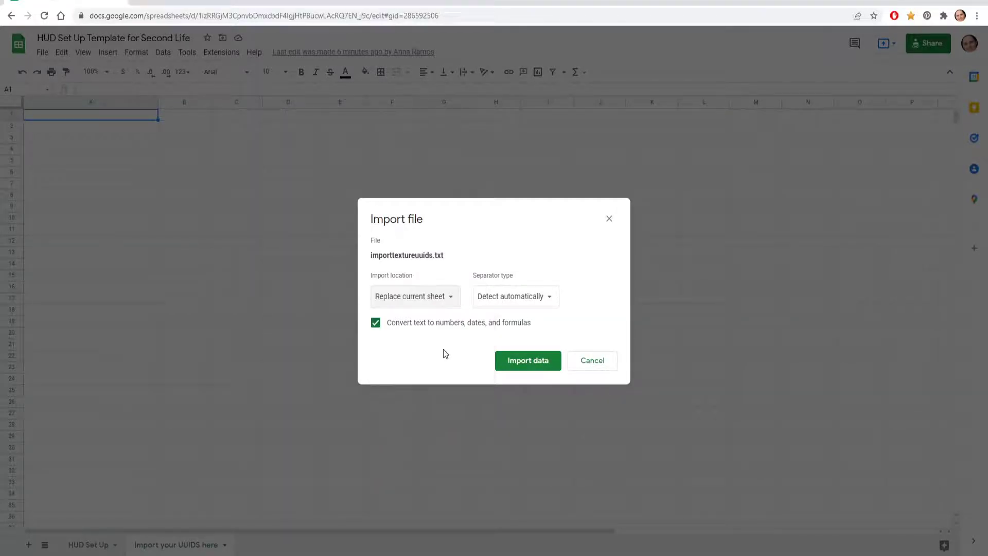
left_click(530, 362)
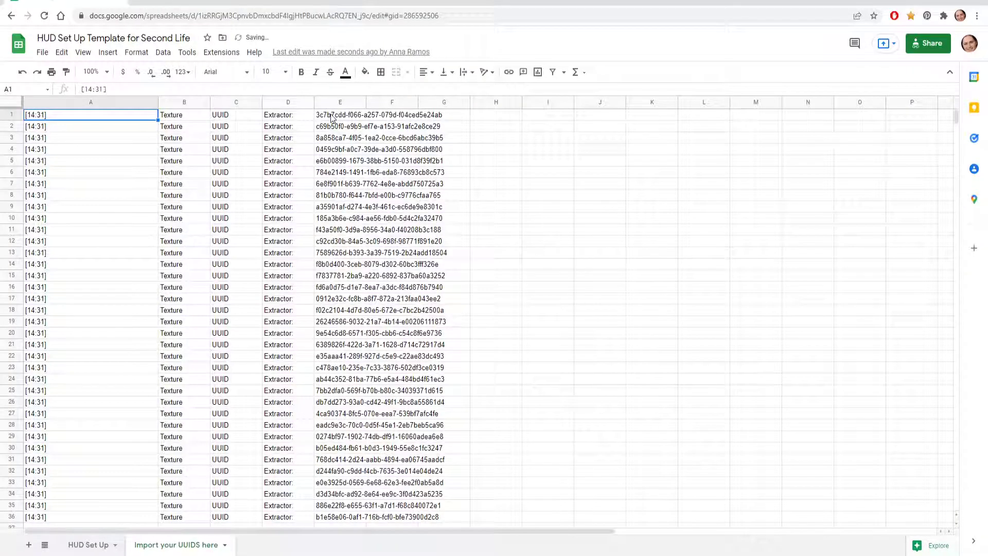
Step: Copy the 36 UUIDs in E1:E36 and paste them into HUD Set Up starting at D5
left_click(332, 115)
scroll(363, 252, "down", 3)
left_click(335, 436, "shift")
key("ctrl+c")
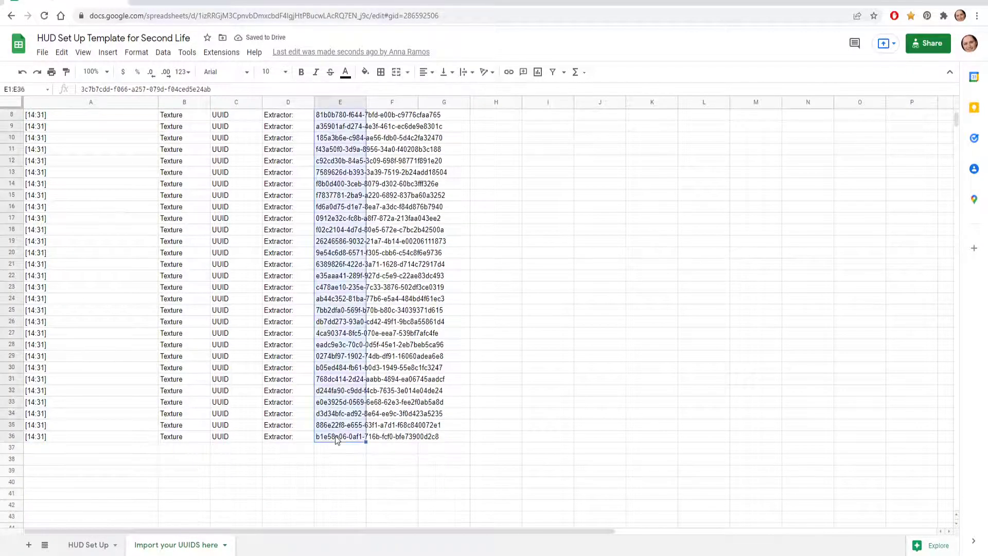
scroll(401, 391, "up", 3)
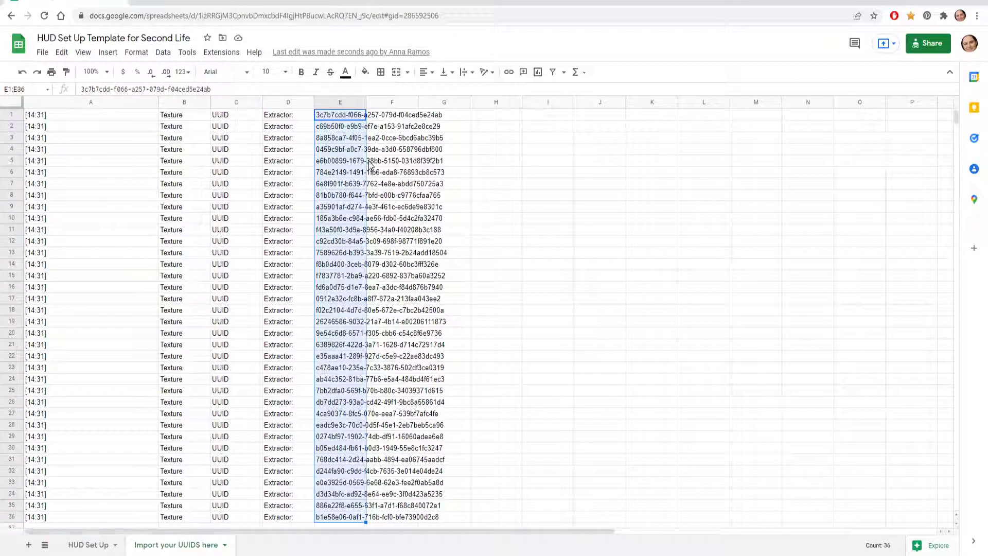
right_click(346, 125)
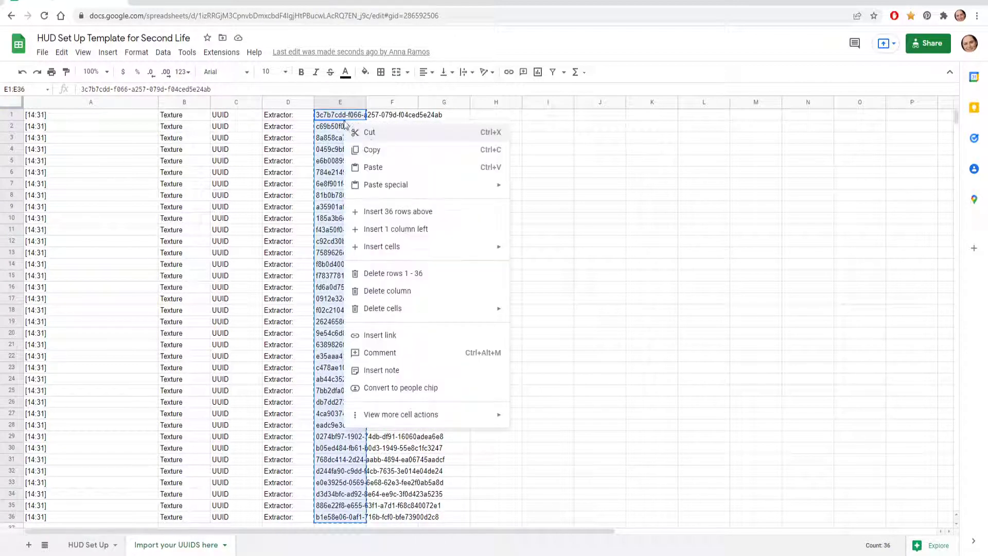
left_click(381, 148)
left_click(88, 546)
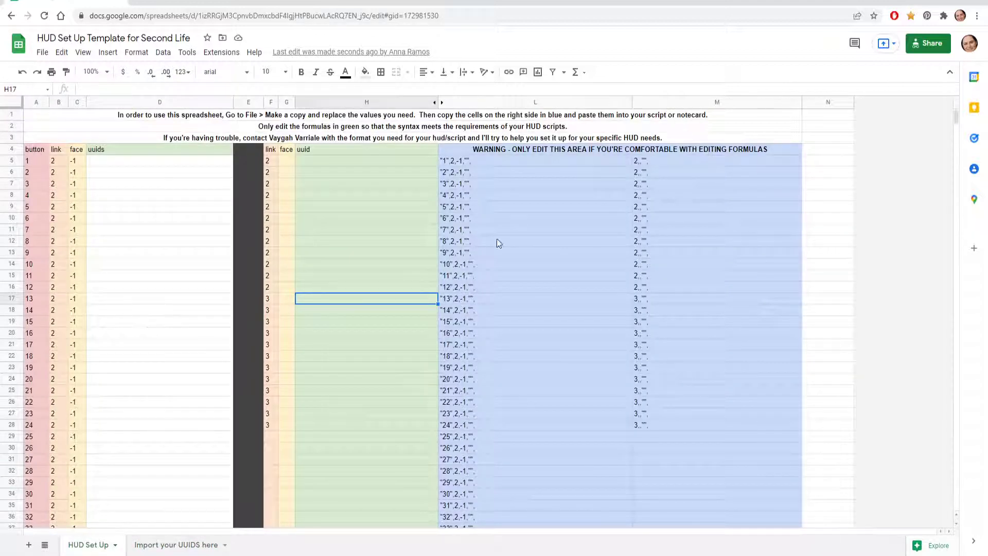
left_click(154, 165)
key("ctrl+v")
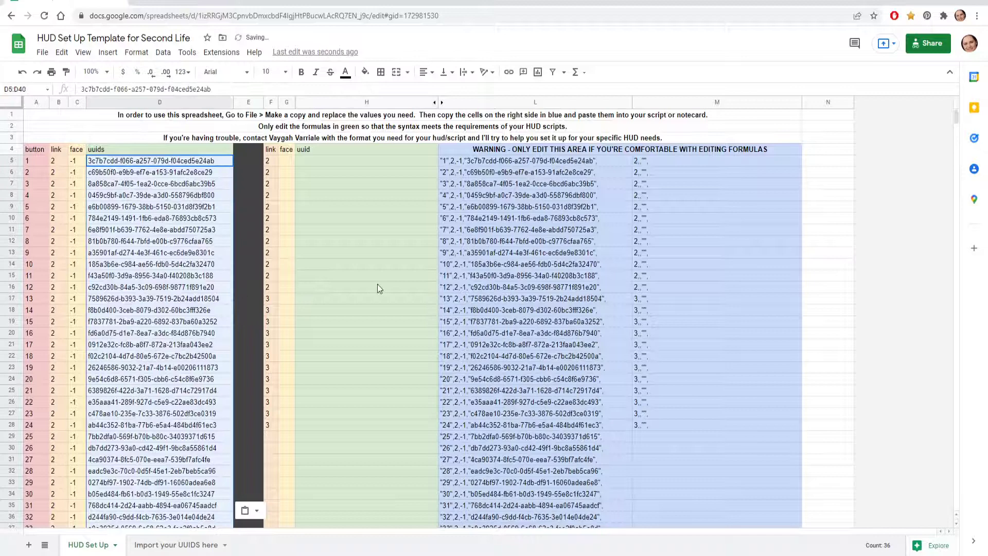
left_click(377, 278)
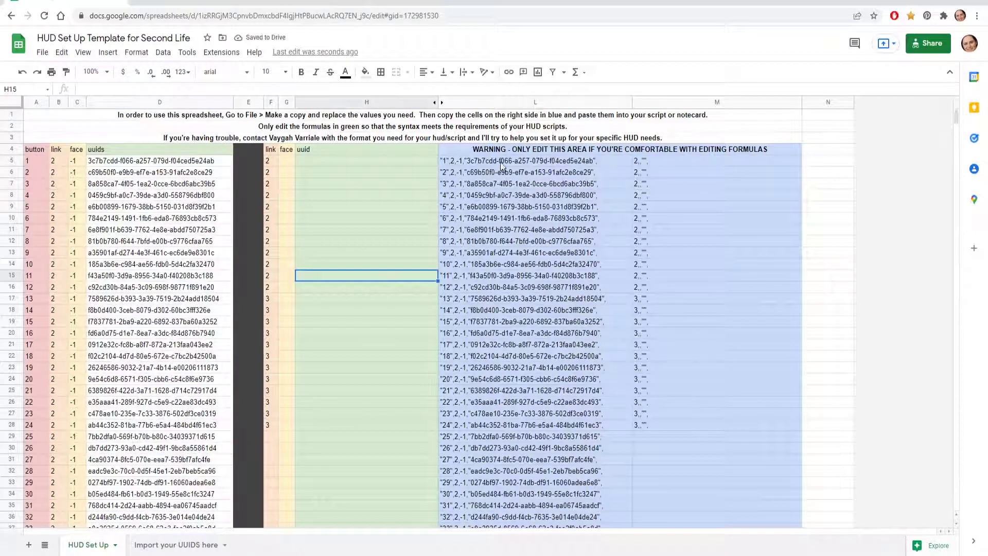
Step: Copy the formatted UUID lines in L5:L40 and return to the Second Life viewer
left_click_drag(500, 162, 536, 362)
scroll(537, 336, "down", 2)
scroll(541, 374, "down", 3)
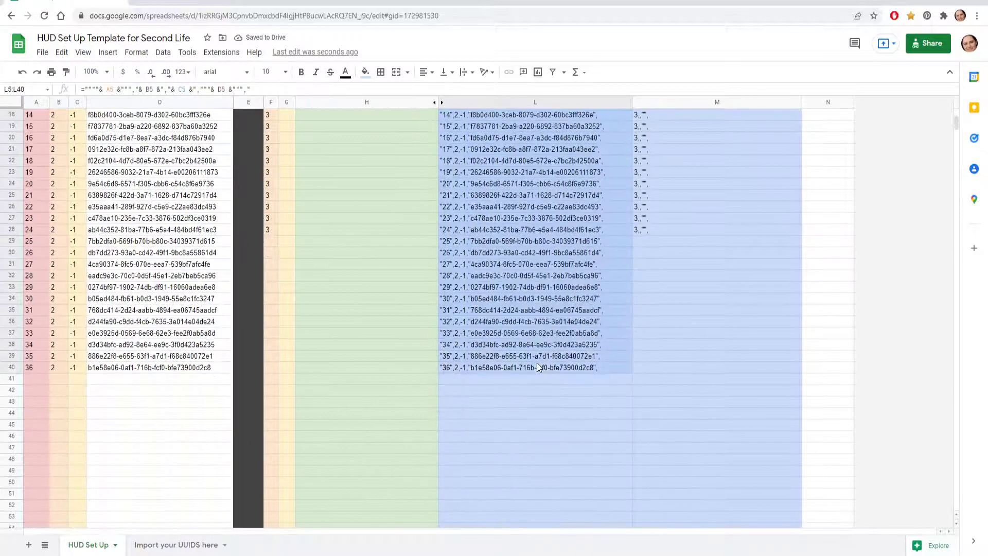
right_click(545, 315)
left_click(567, 296)
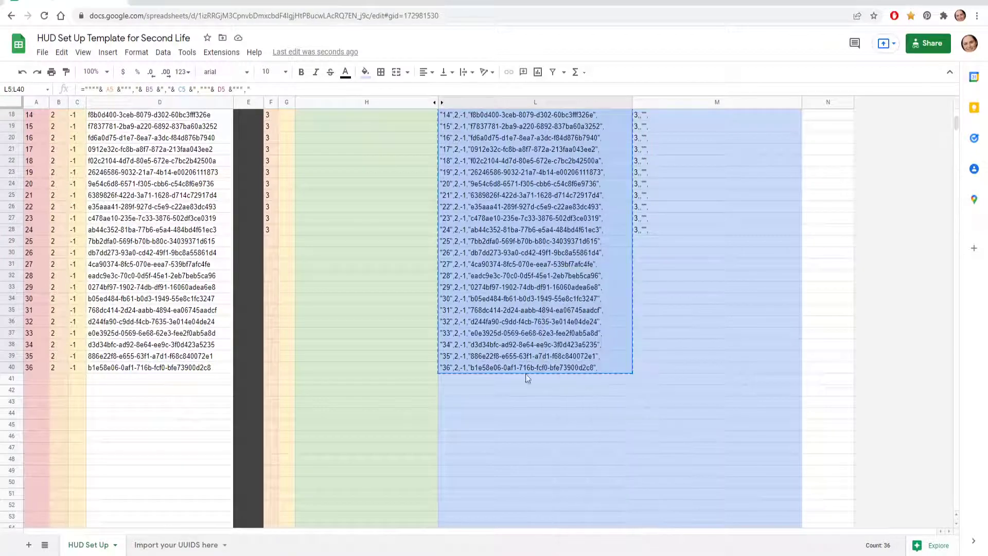
key("alt+Tab")
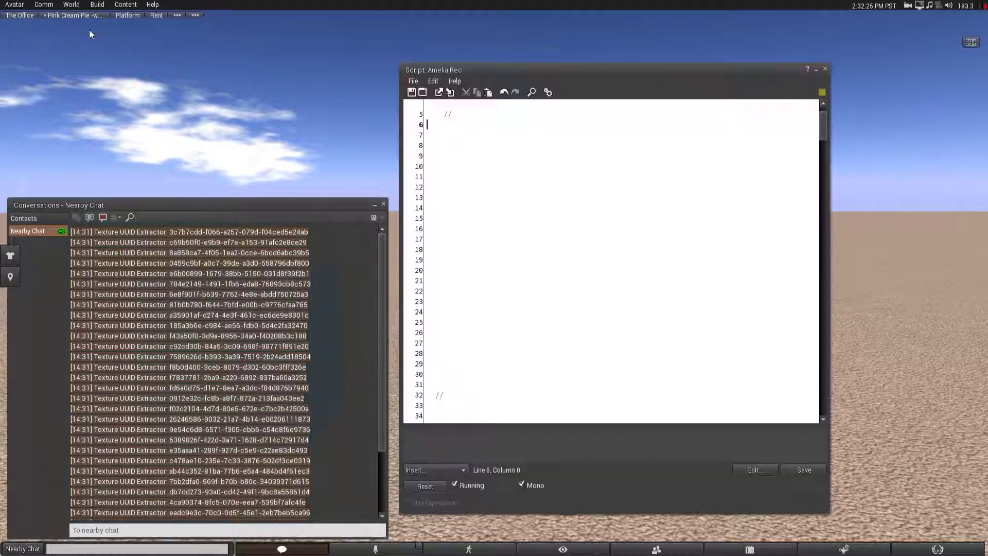
Step: Paste the 36 UUID lines at line 11 of the Amelia Rec script, save it, and minimize the editor
left_click(511, 175)
key("ctrl+v")
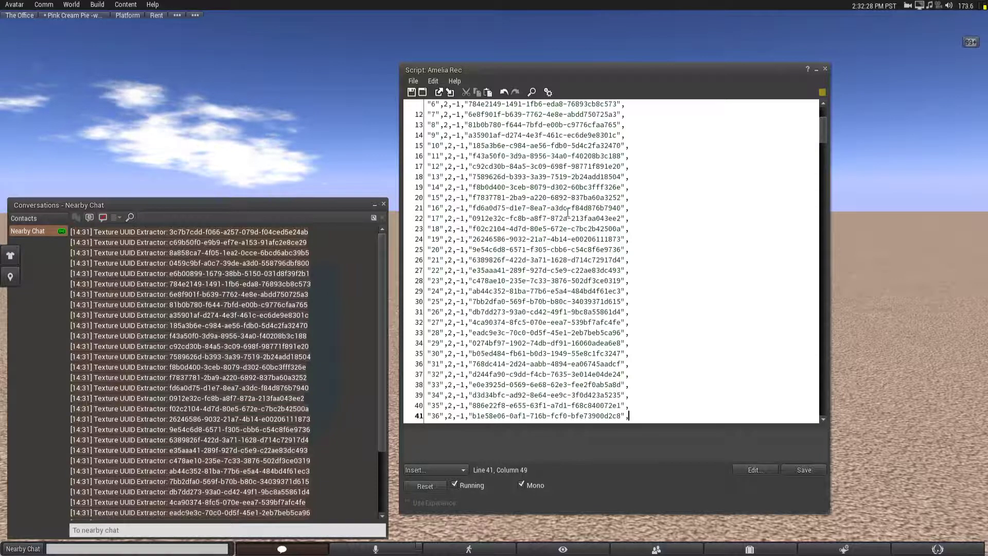
left_click(804, 470)
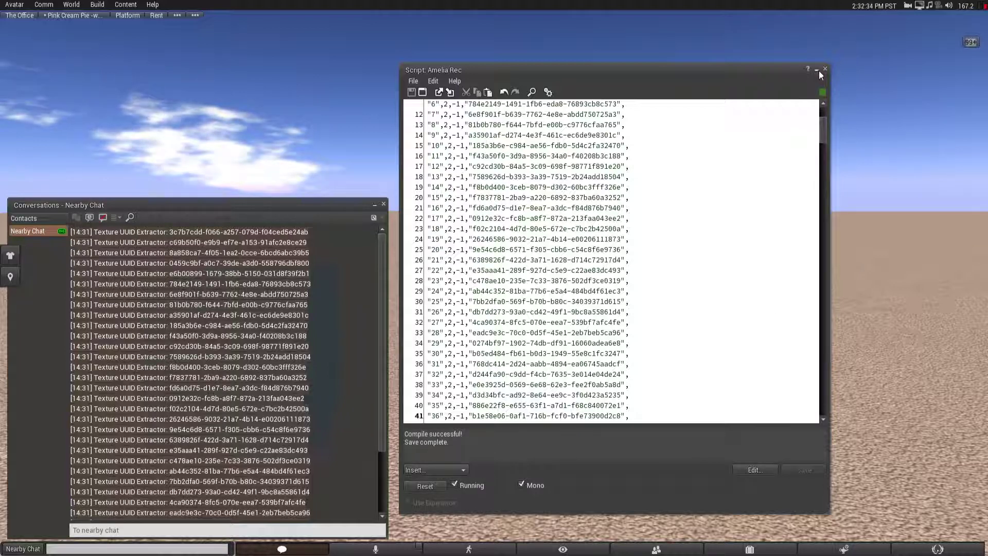
left_click(816, 69)
Step: Close Nearby Chat and test the top-row swatches: black, brown, light pink, pink, hot pink
left_click(383, 204)
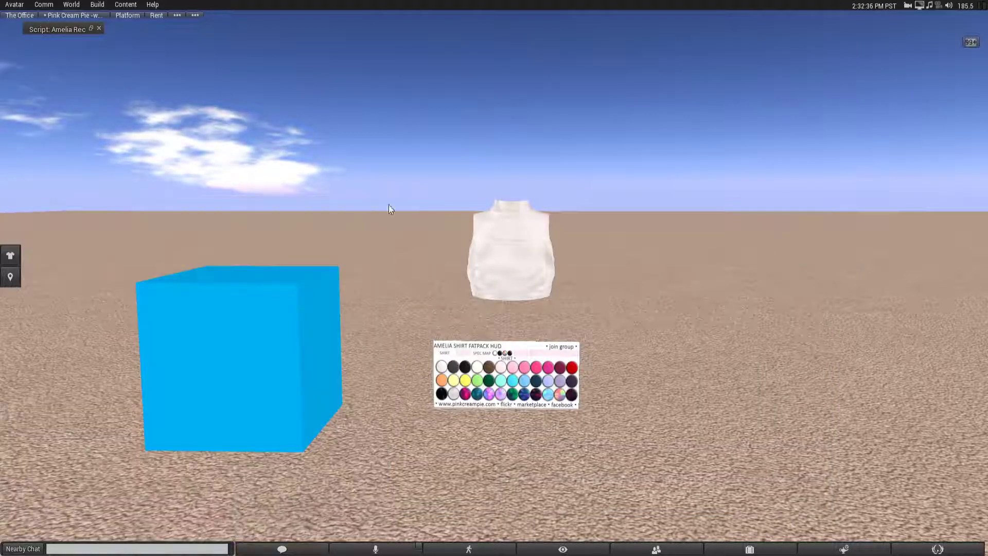
left_click(466, 367)
left_click(489, 368)
left_click(512, 368)
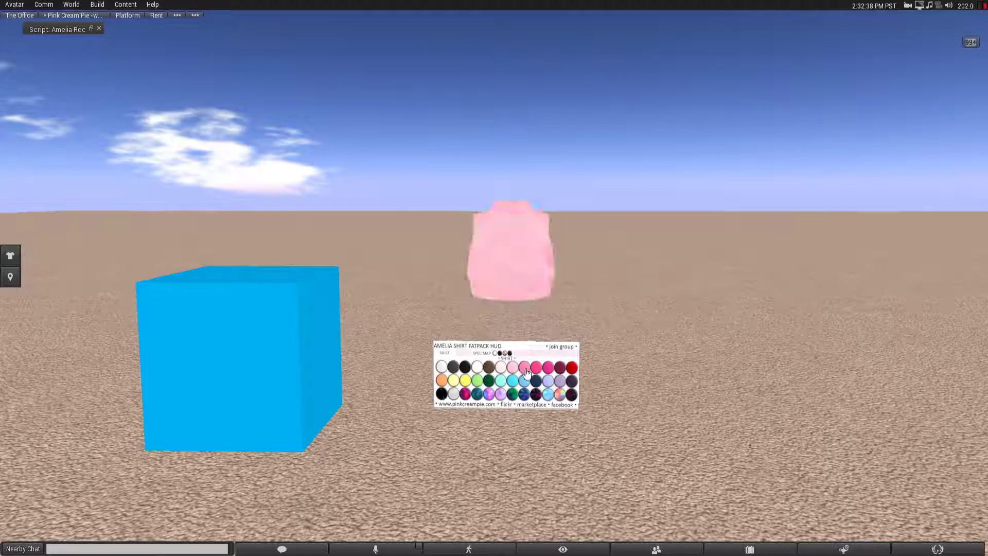
left_click(524, 368)
left_click(536, 368)
Step: Test the bottom-row swatches: magenta, patterned green, pastel pink, teal, white, ending on black
left_click(536, 394)
left_click(512, 394)
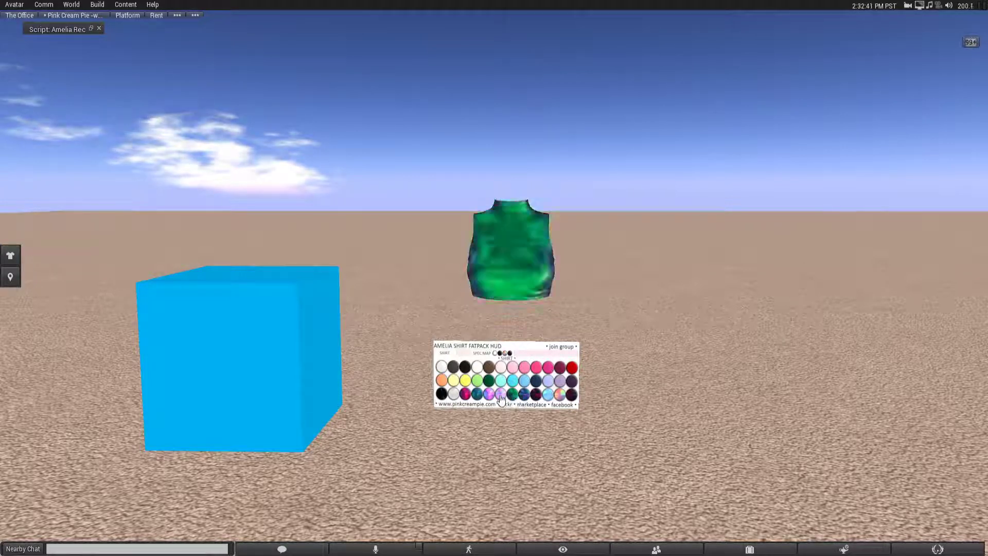
left_click(500, 394)
left_click(477, 394)
left_click(465, 394)
left_click(453, 394)
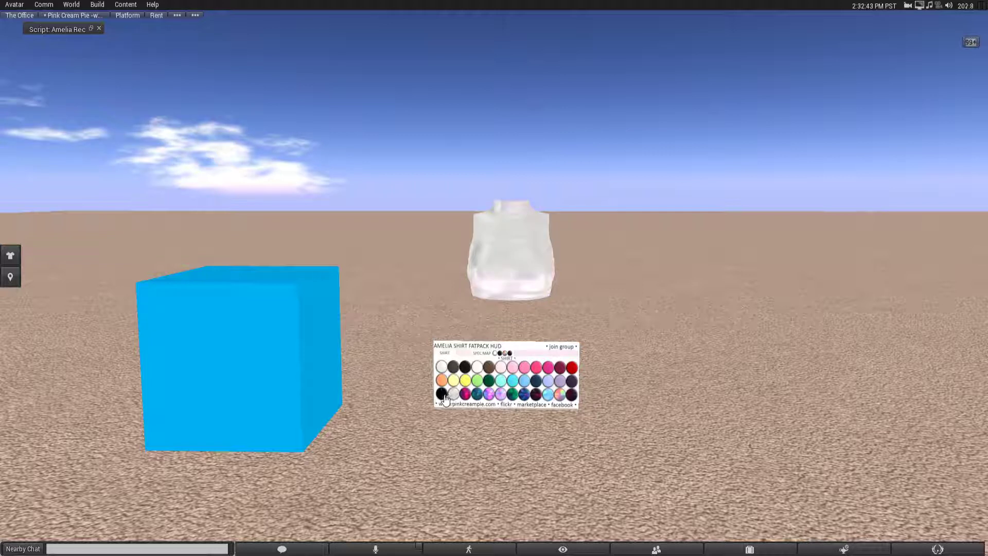
left_click(443, 395)
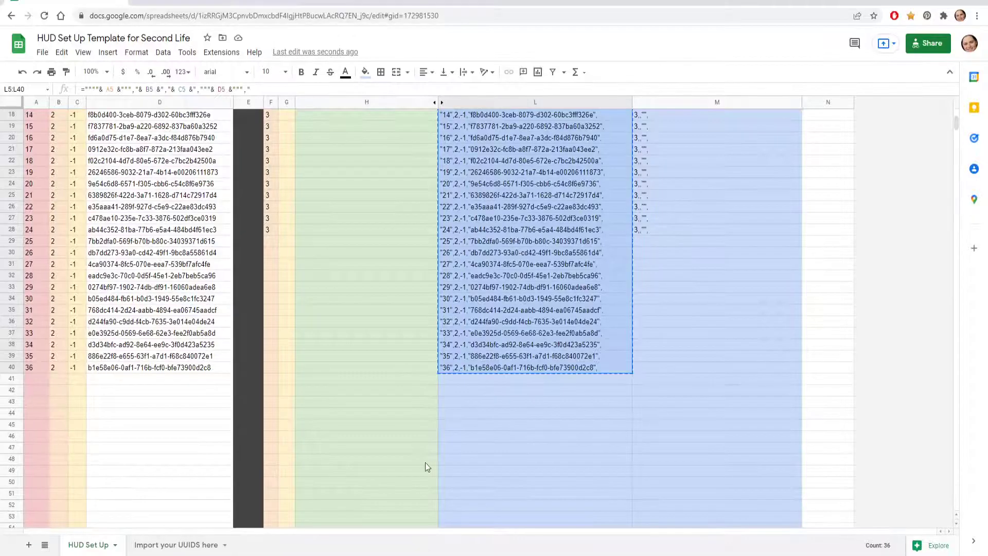
left_click(386, 356)
scroll(405, 366, "up", 6)
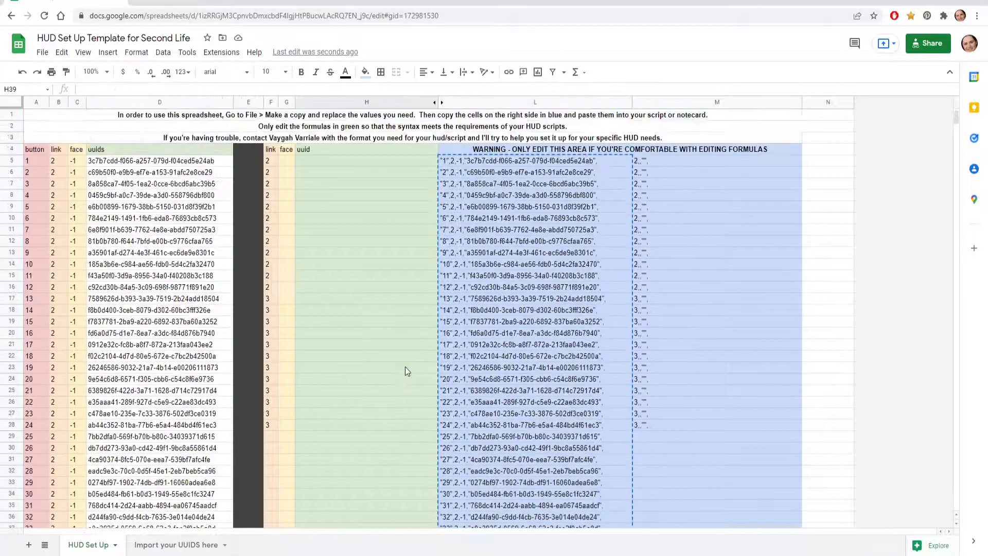
left_click(512, 163)
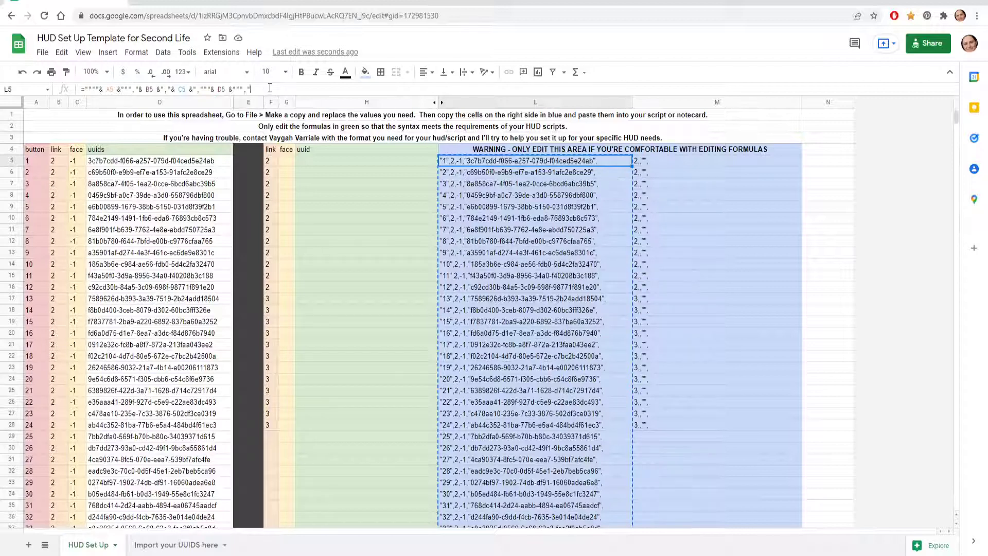
left_click_drag(270, 88, 84, 89)
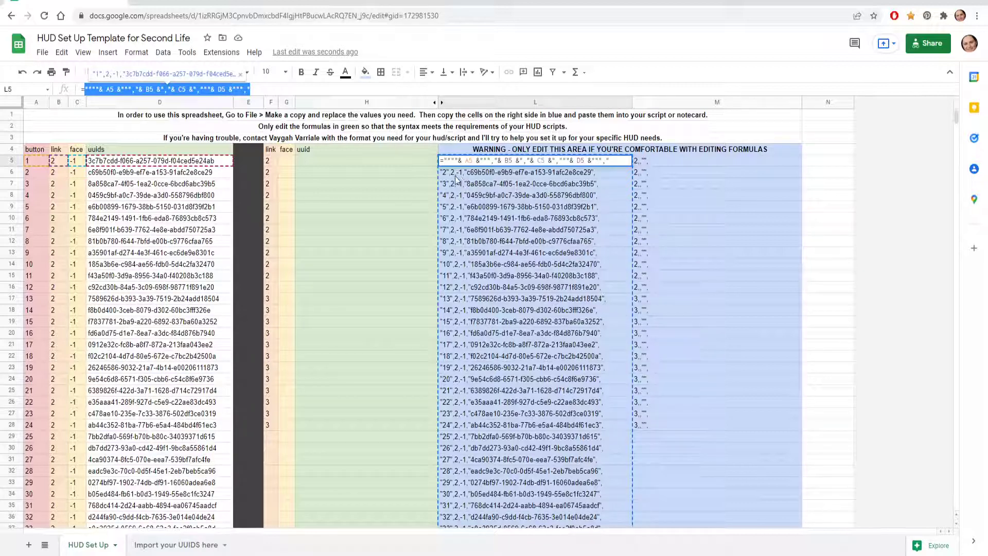
key("Return")
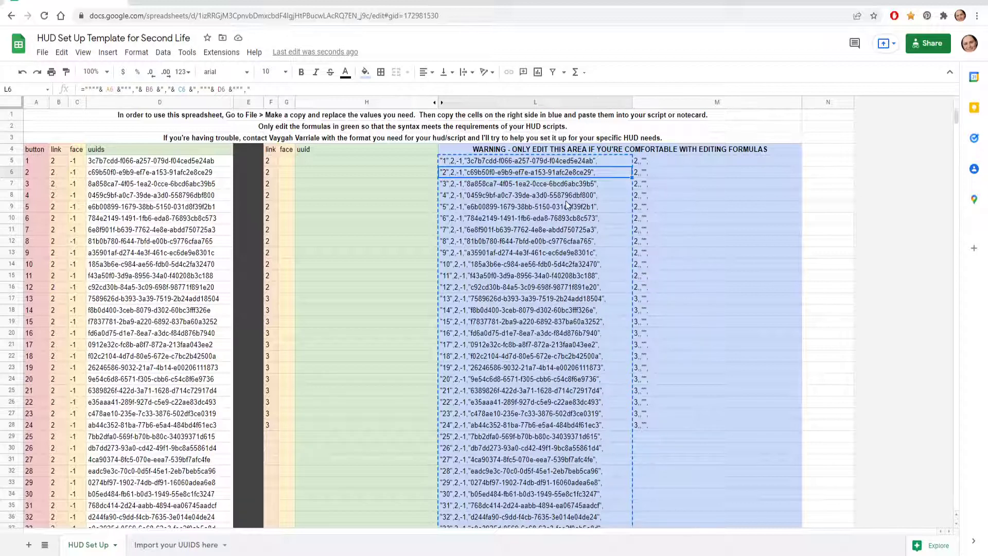
left_click_drag(565, 198, 548, 348)
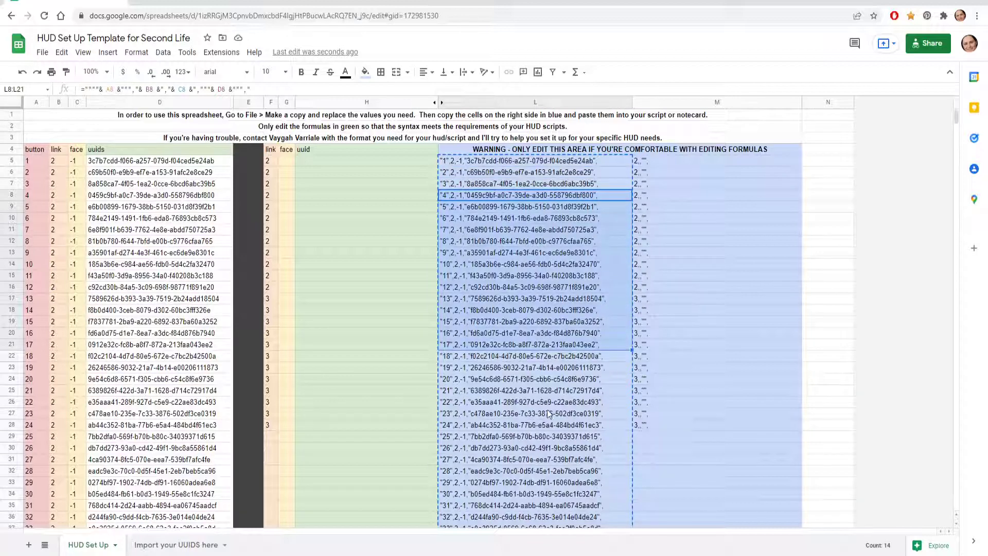
left_click(549, 380)
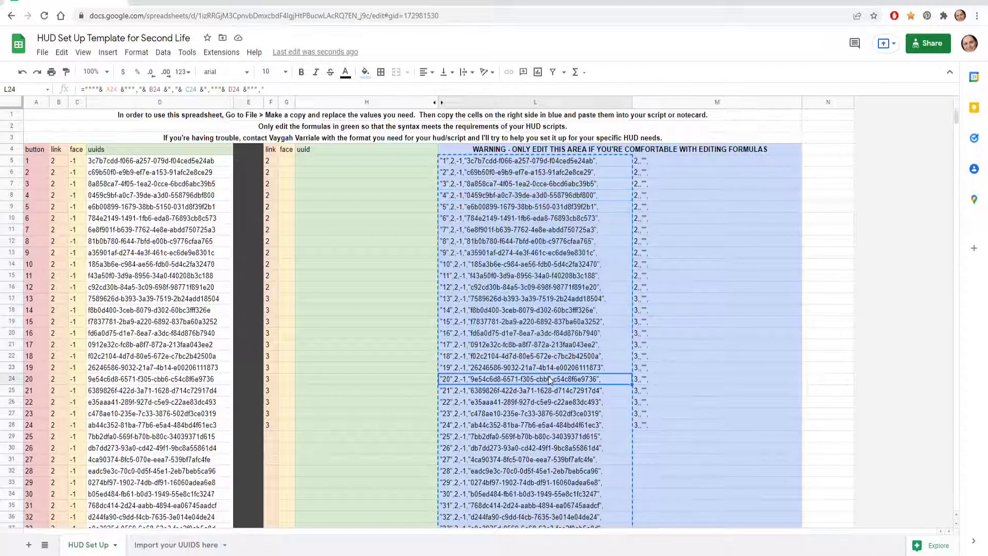